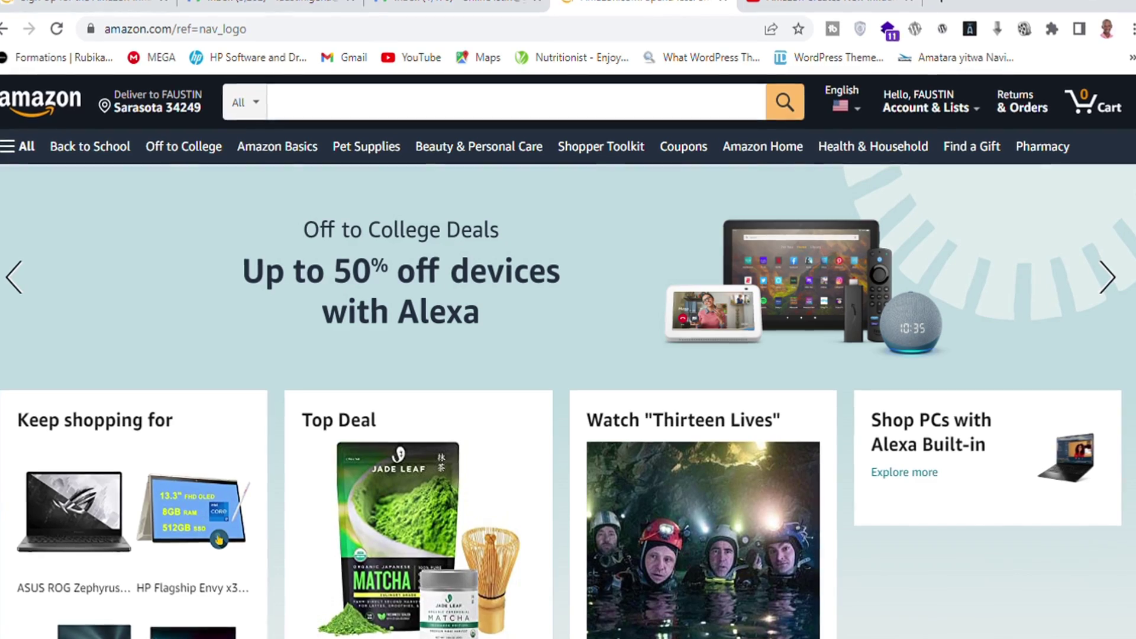
Step: Go to the Your Account page through the Account & Lists menu
scroll(568, 319, down, 3)
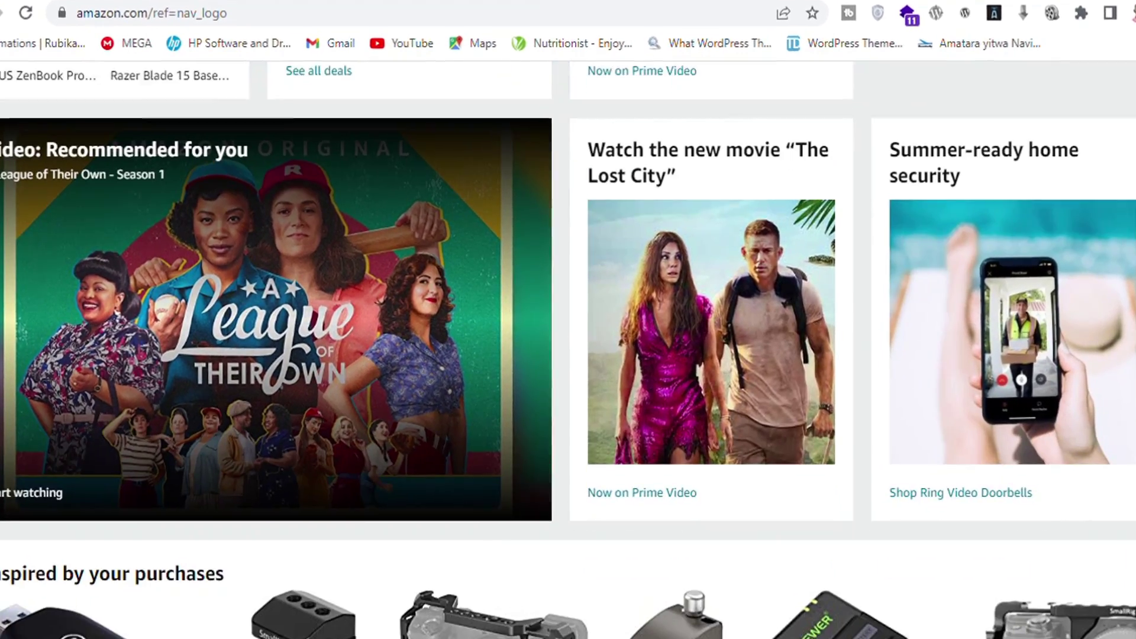
scroll(568, 319, down, 5)
scroll(569, 319, down, 3)
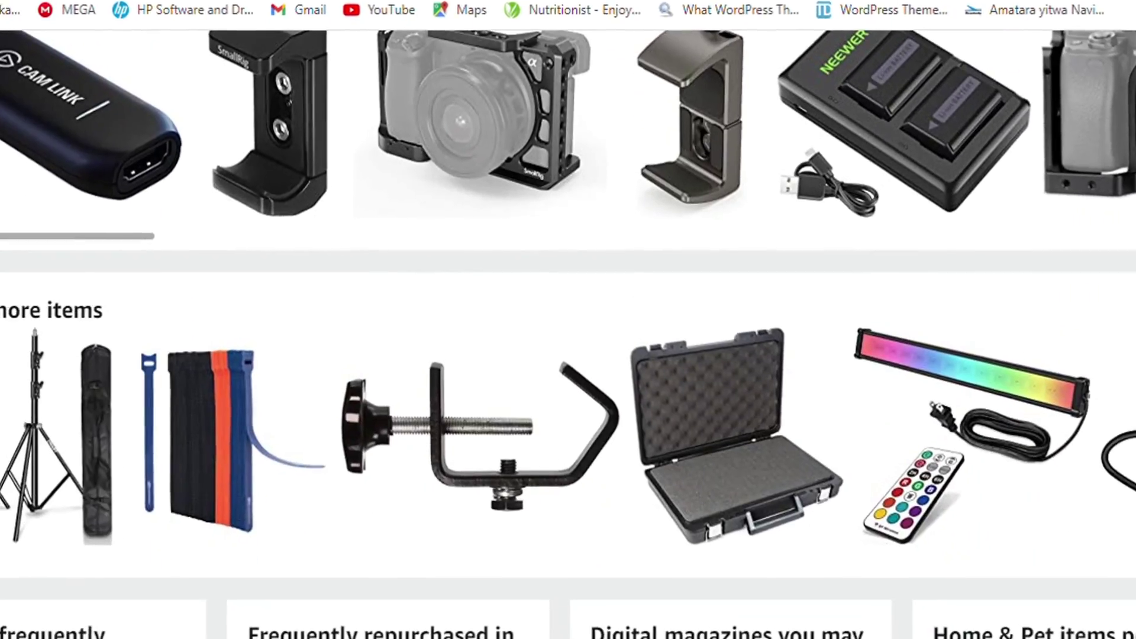
scroll(568, 320, up, 4)
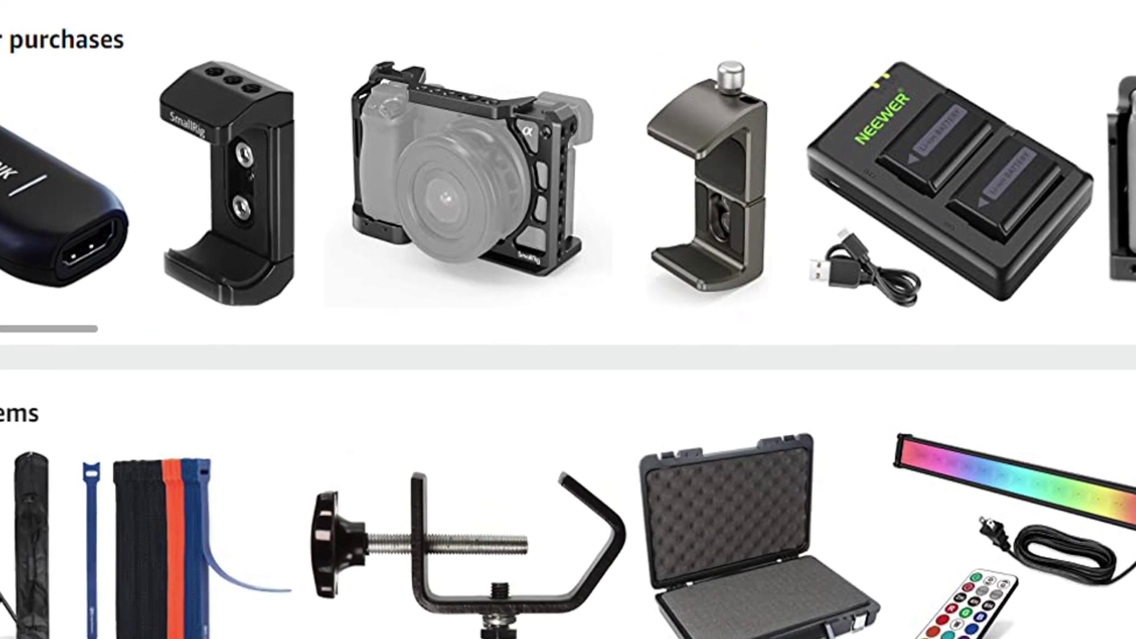
scroll(568, 319, up, 4)
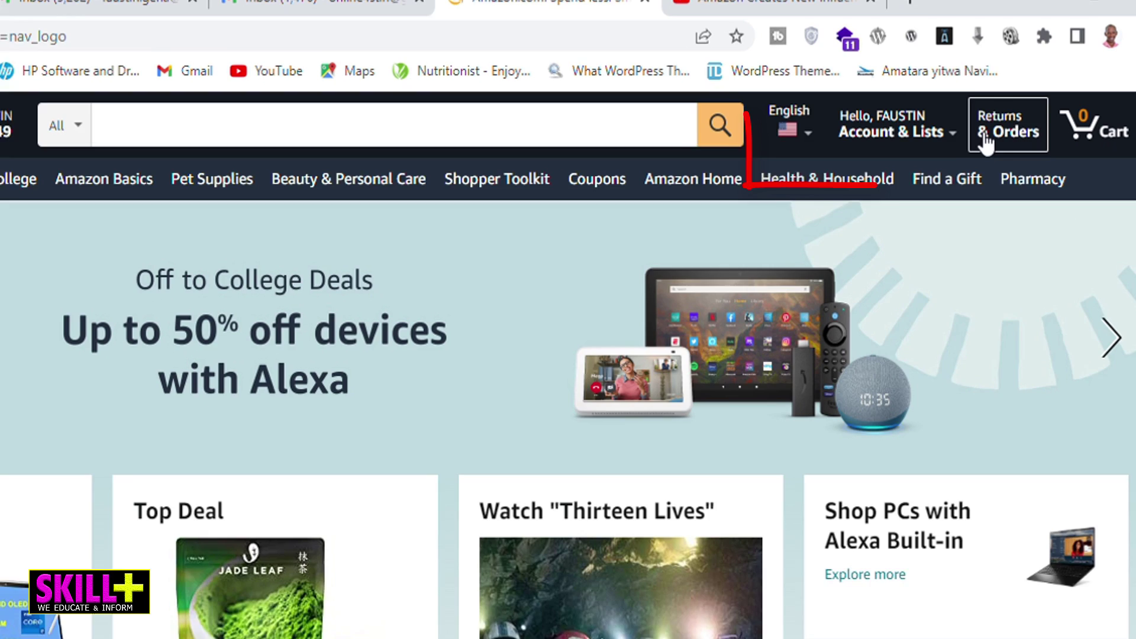
mouse_move(991, 113)
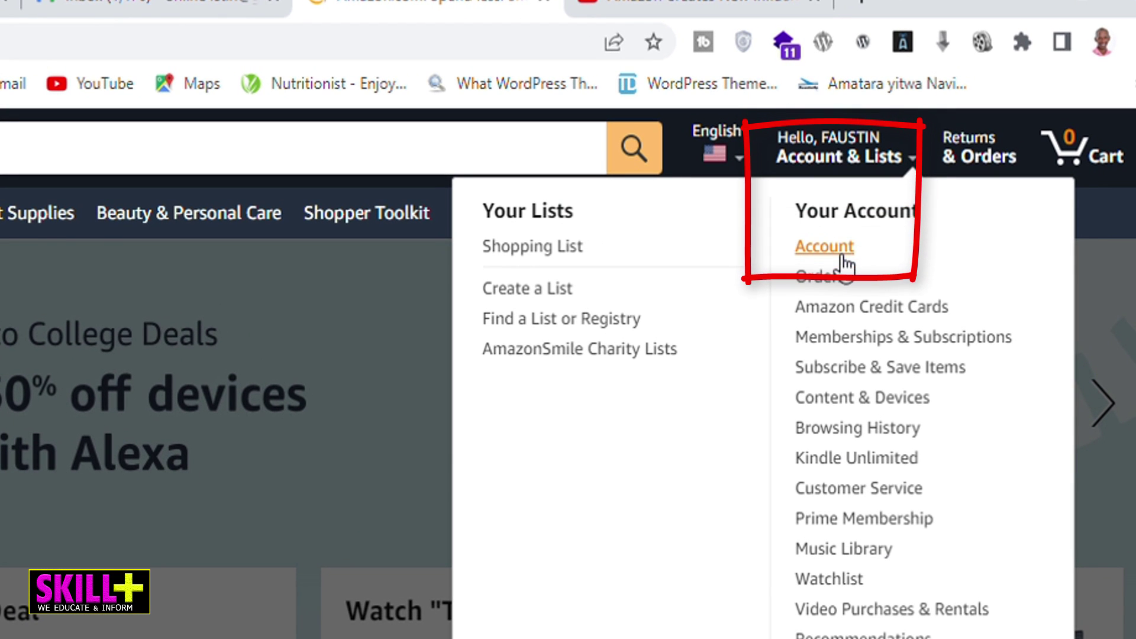
click(834, 255)
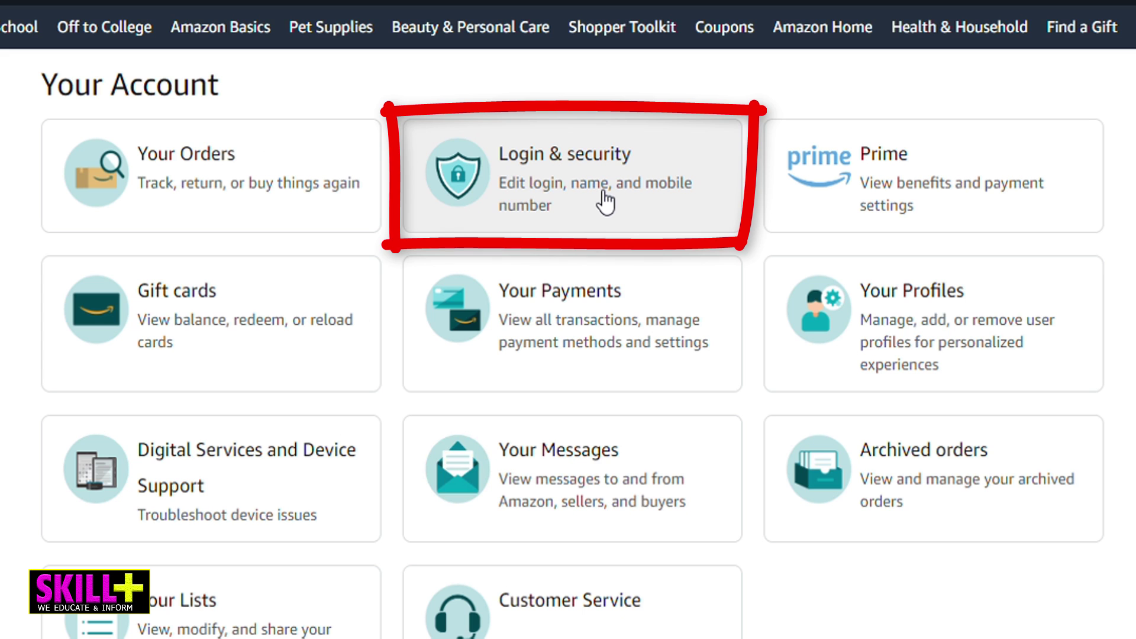
Step: Open the Login & security card on Your Account, reaching the password re-entry prompt
click(603, 193)
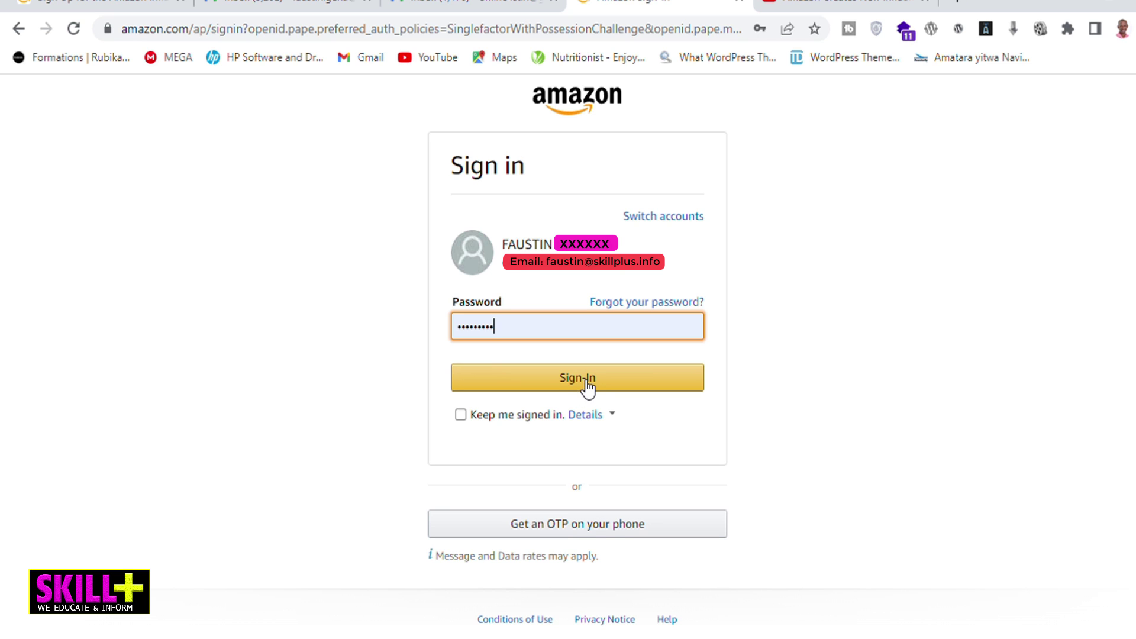
Step: Sign in again with the account password to reach Login & security
click(586, 383)
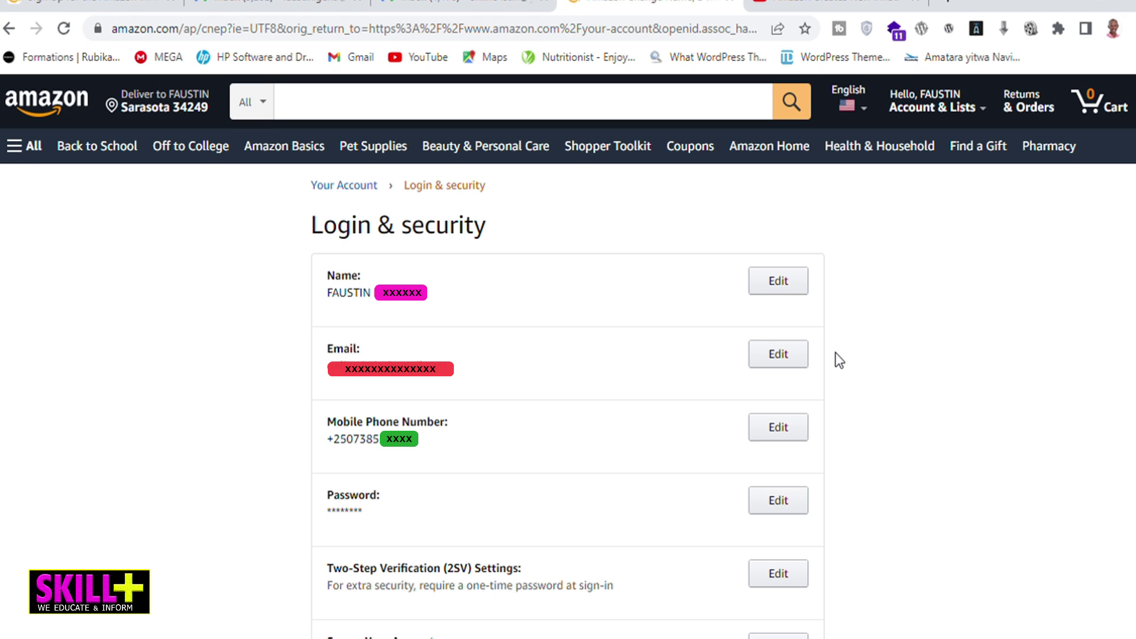
Step: Edit the mobile phone number, choosing Rwanda +250 and entering the new number
click(773, 439)
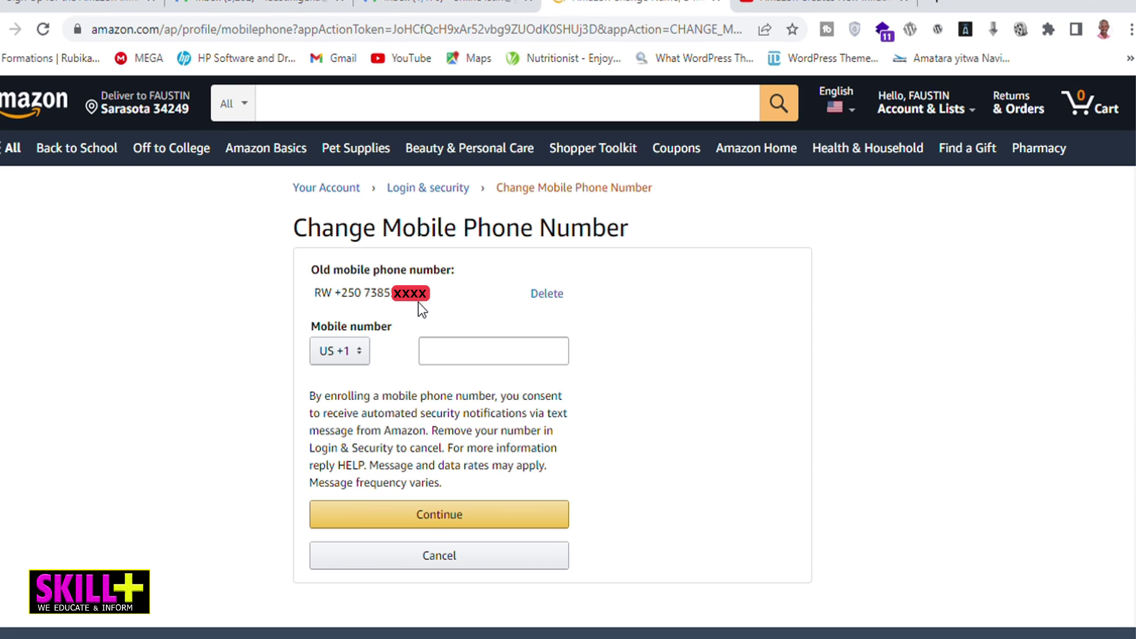
click(364, 356)
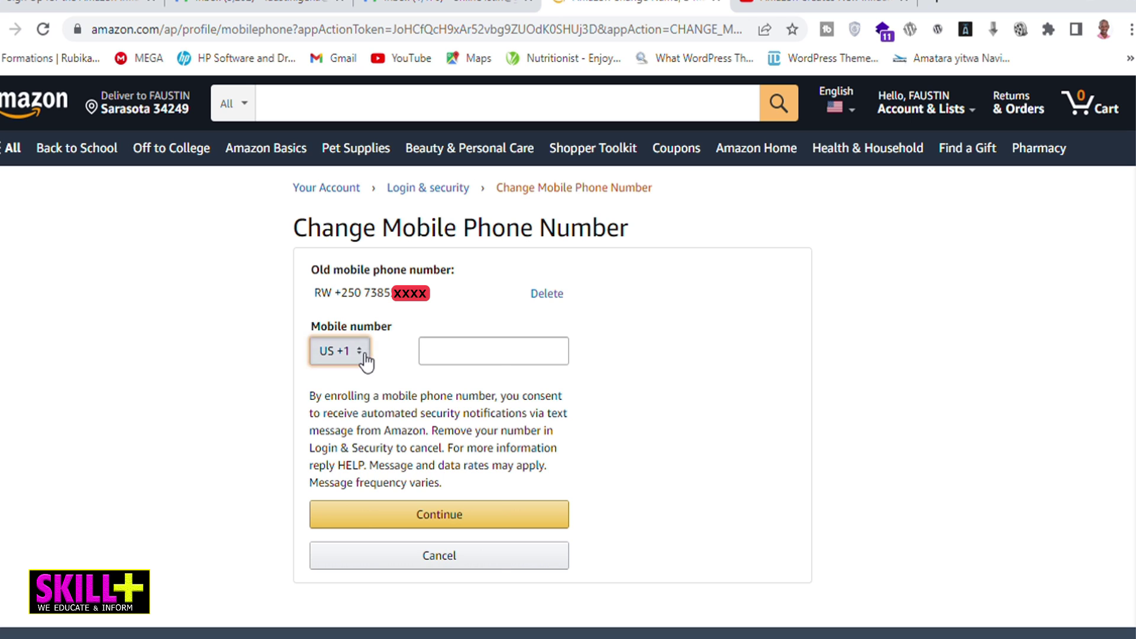
drag(499, 543, 499, 534)
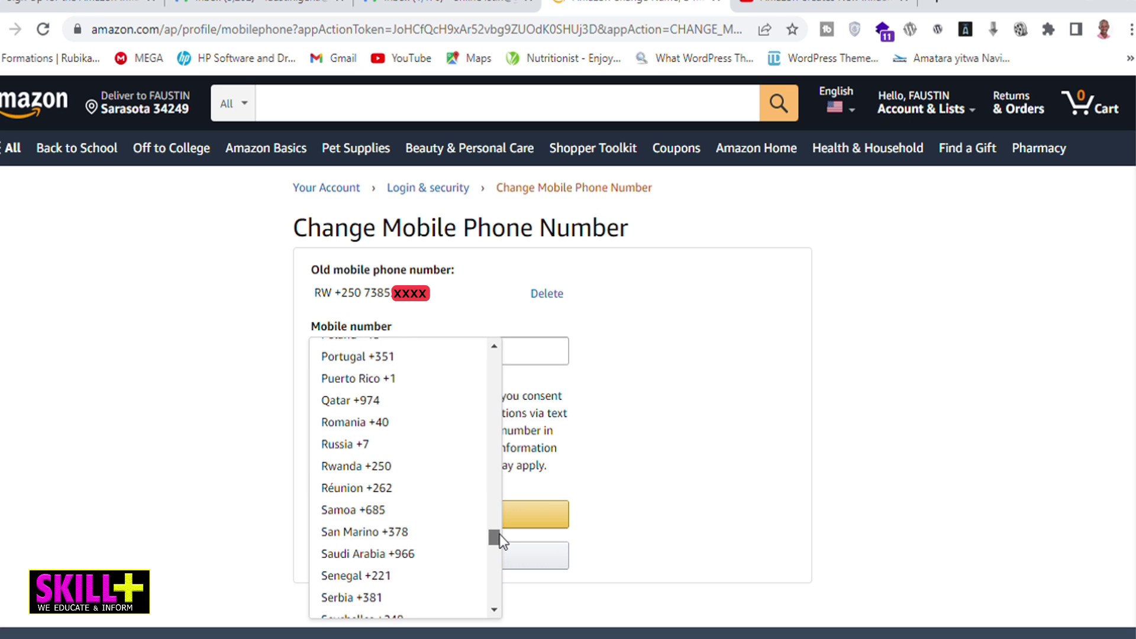
click(402, 466)
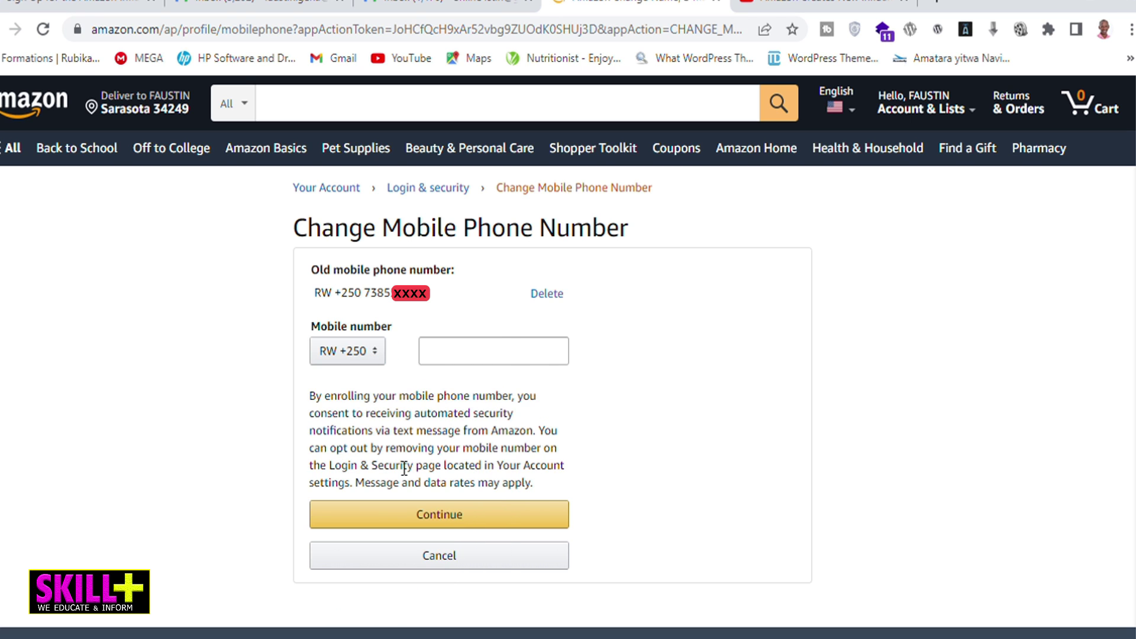
click(484, 354)
text(7885XXXX)
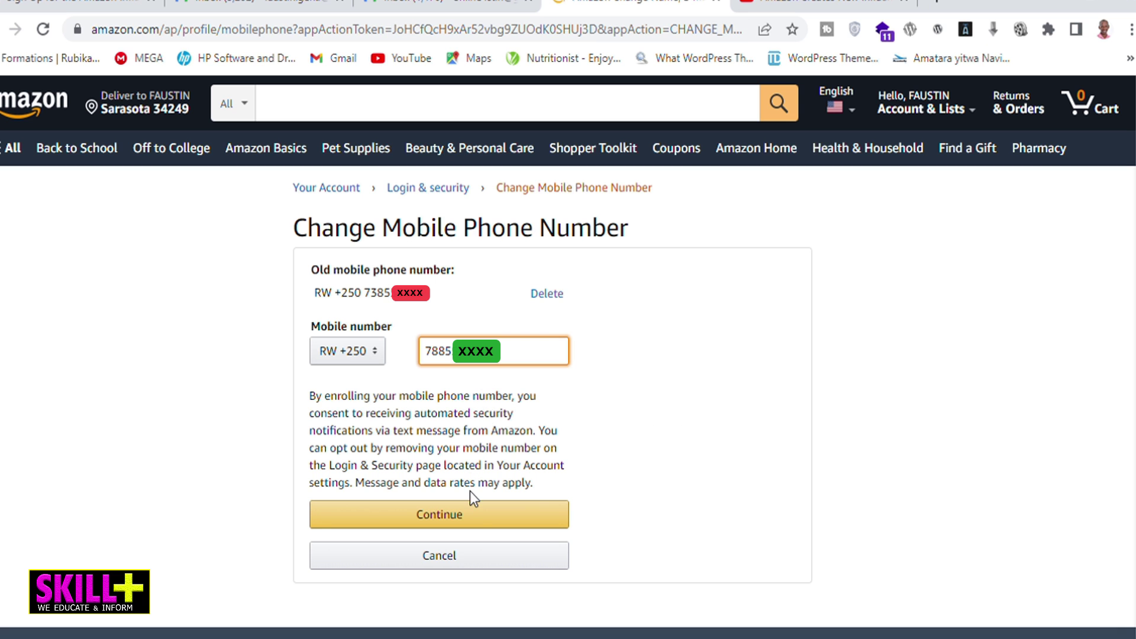
click(457, 516)
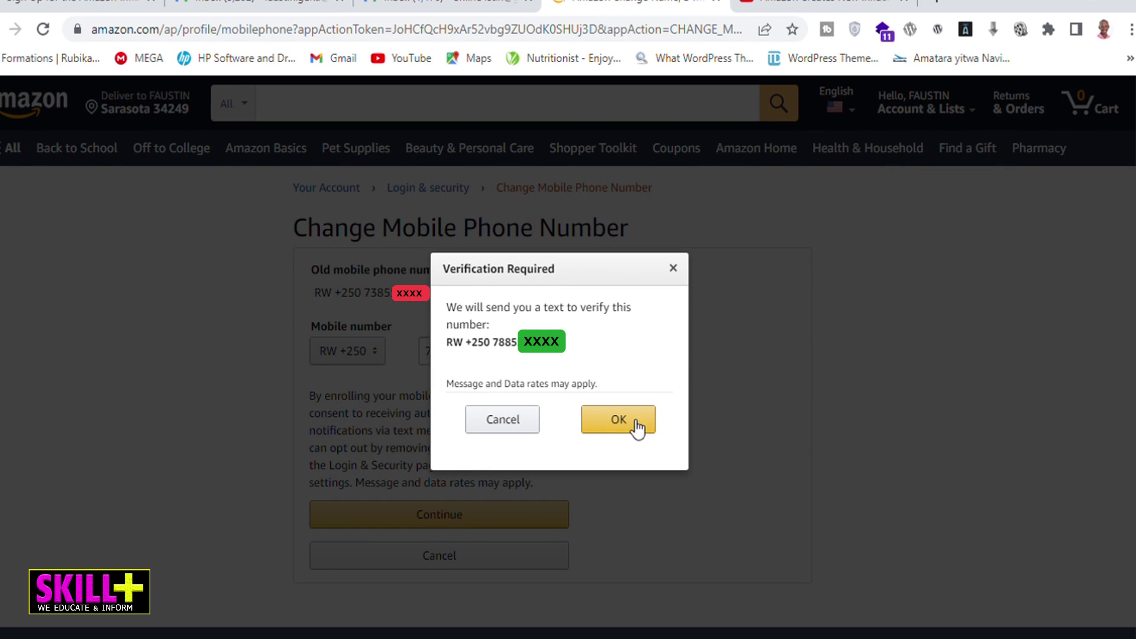
Step: Accept the Verification Required dialog to have a code texted to the new number
click(630, 429)
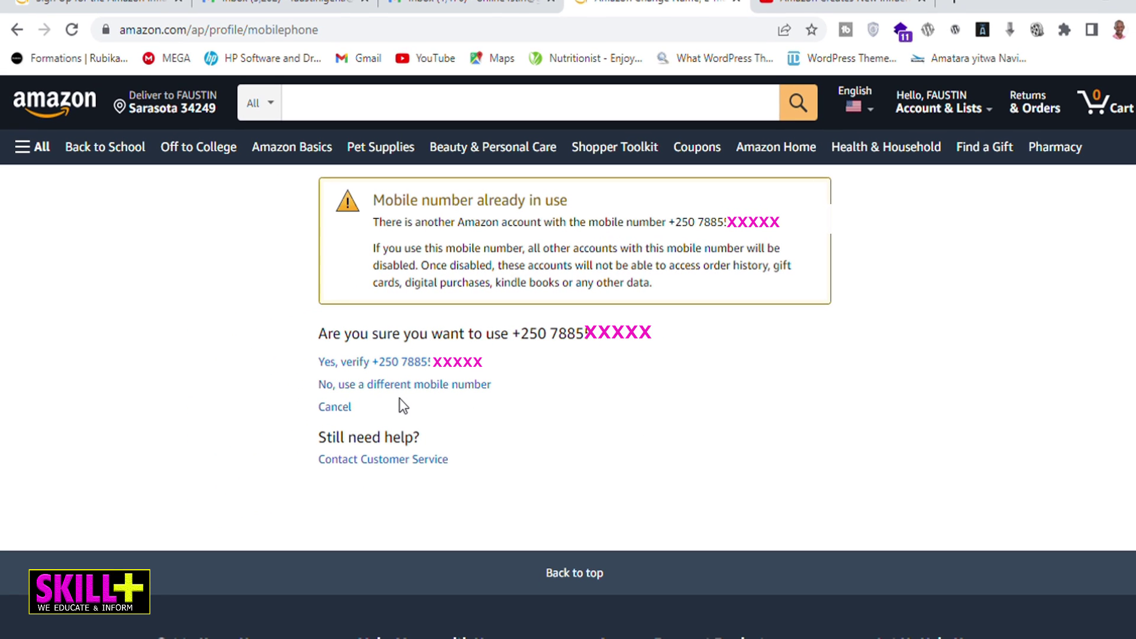
Step: Choose "Yes, verify" to use the already-registered number anyway
click(425, 368)
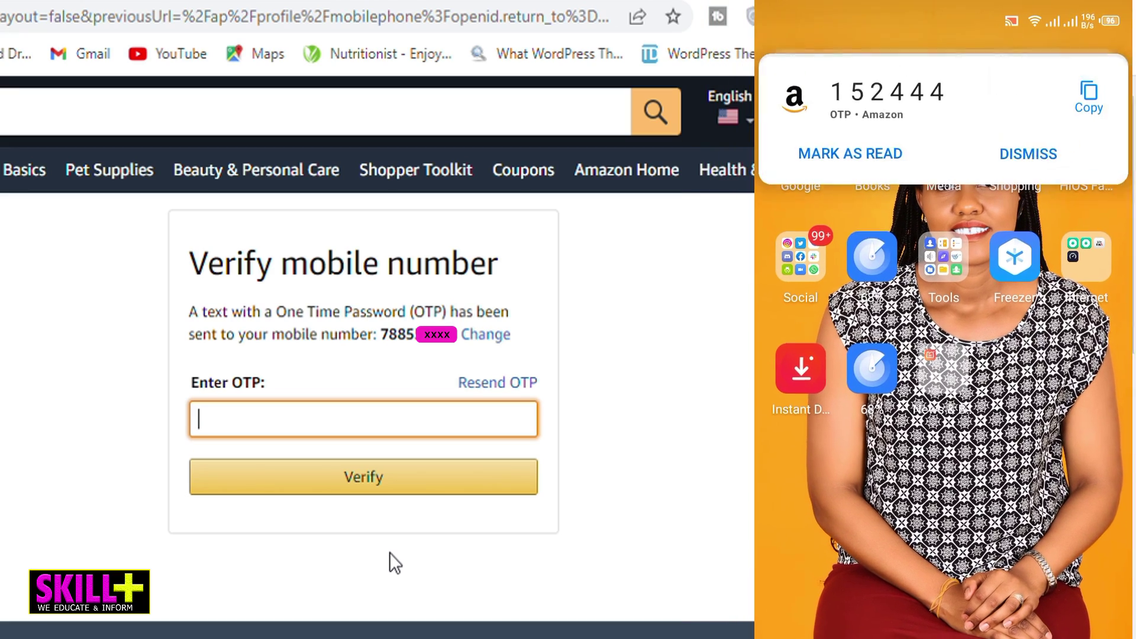
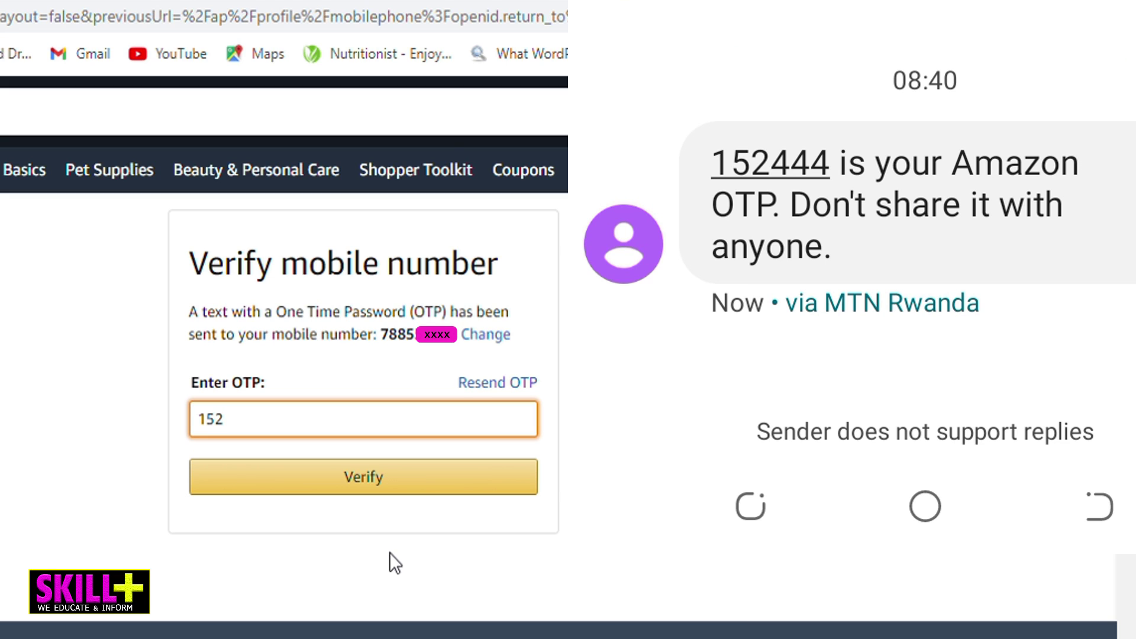
Step: Enter the texted one-time password and verify the new number
click(379, 480)
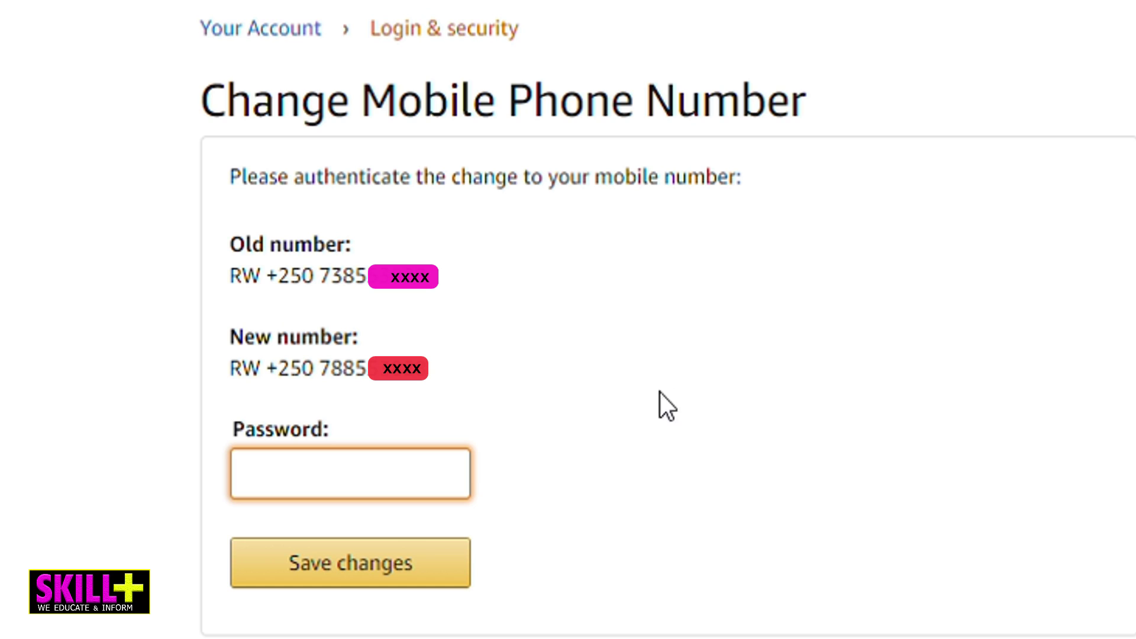
Step: Confirm with the account password and save the mobile number change
click(400, 499)
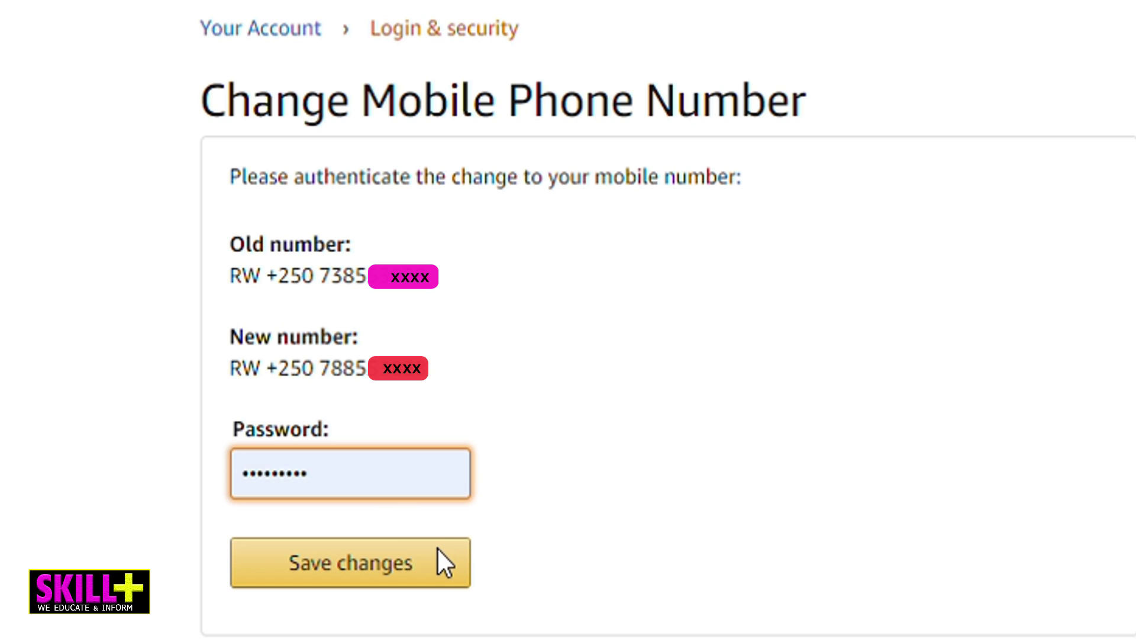
click(367, 570)
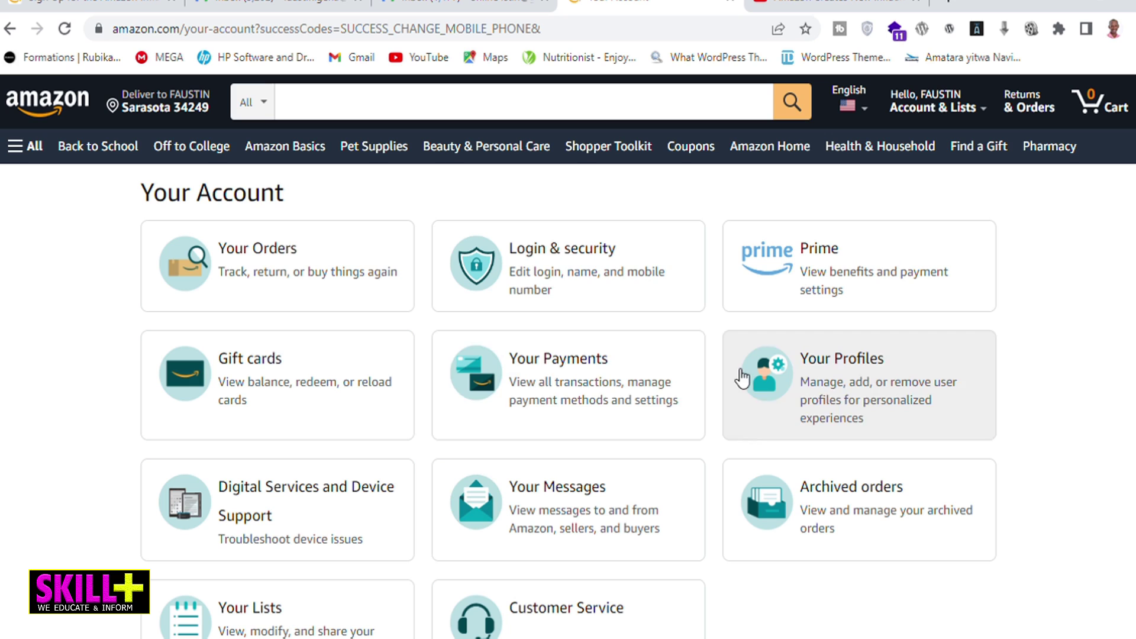
Step: Check that Login & security shows the new +250 number, then return to Your Account
click(625, 299)
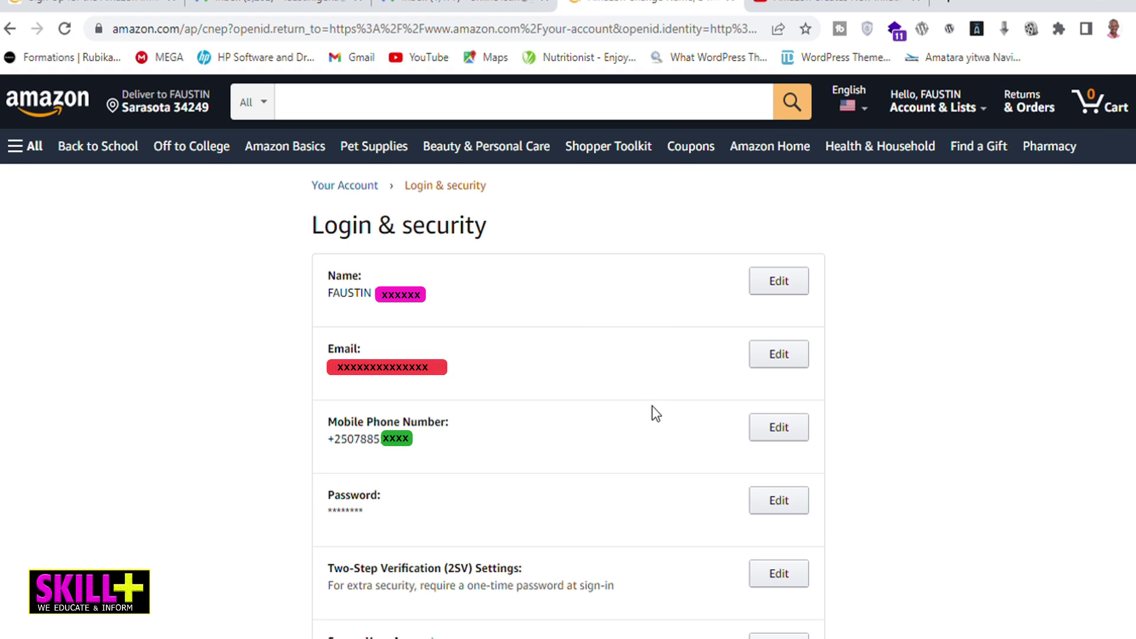
key(alt+Left)
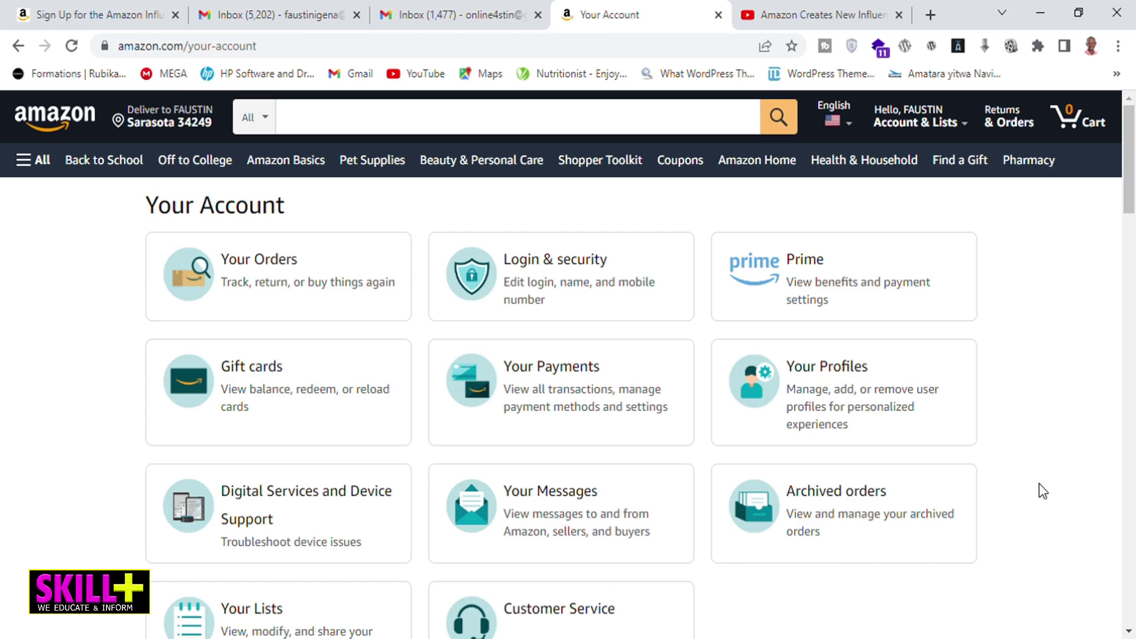
scroll(1064, 487, down, 1)
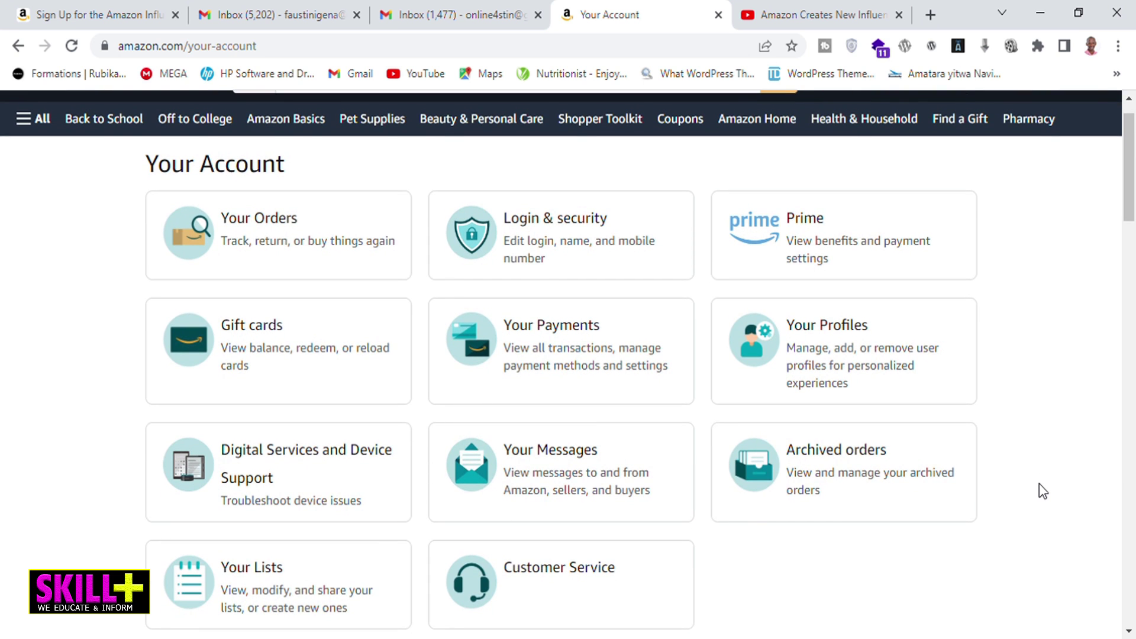
scroll(1039, 484, down, 6)
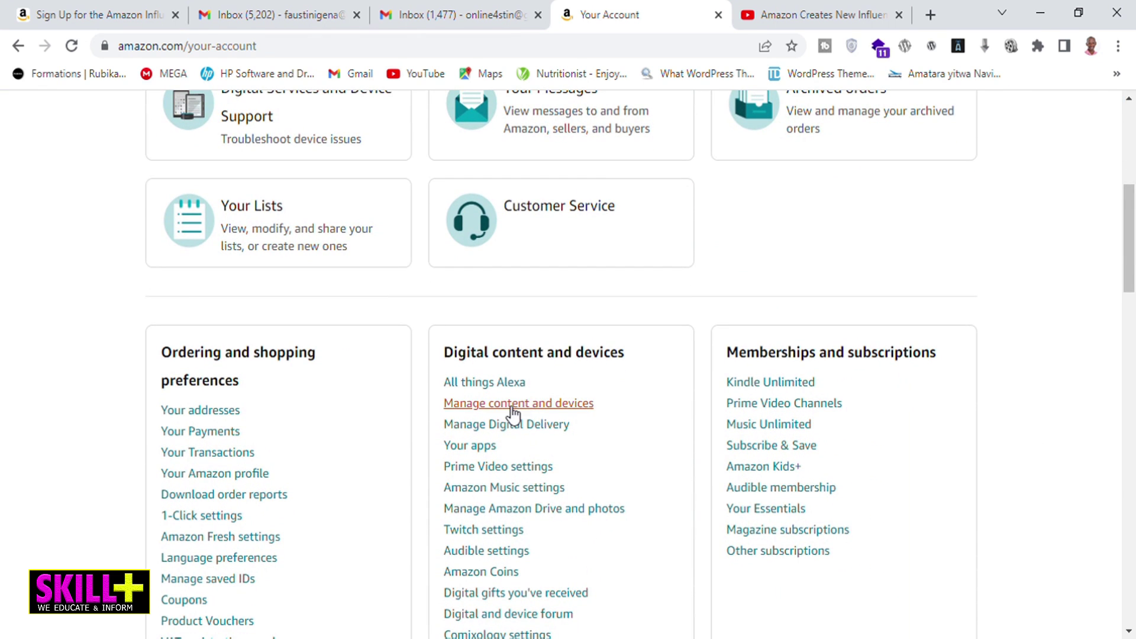
Step: Browse Your addresses and its add-address form, then switch to the Gmail inbox
click(218, 411)
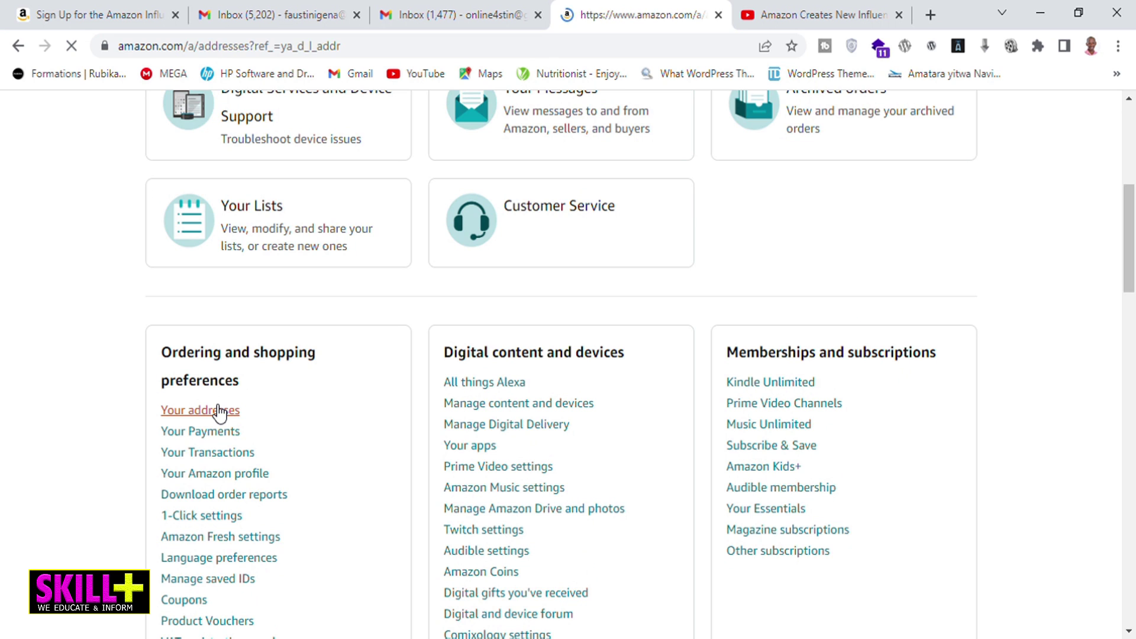
click(287, 386)
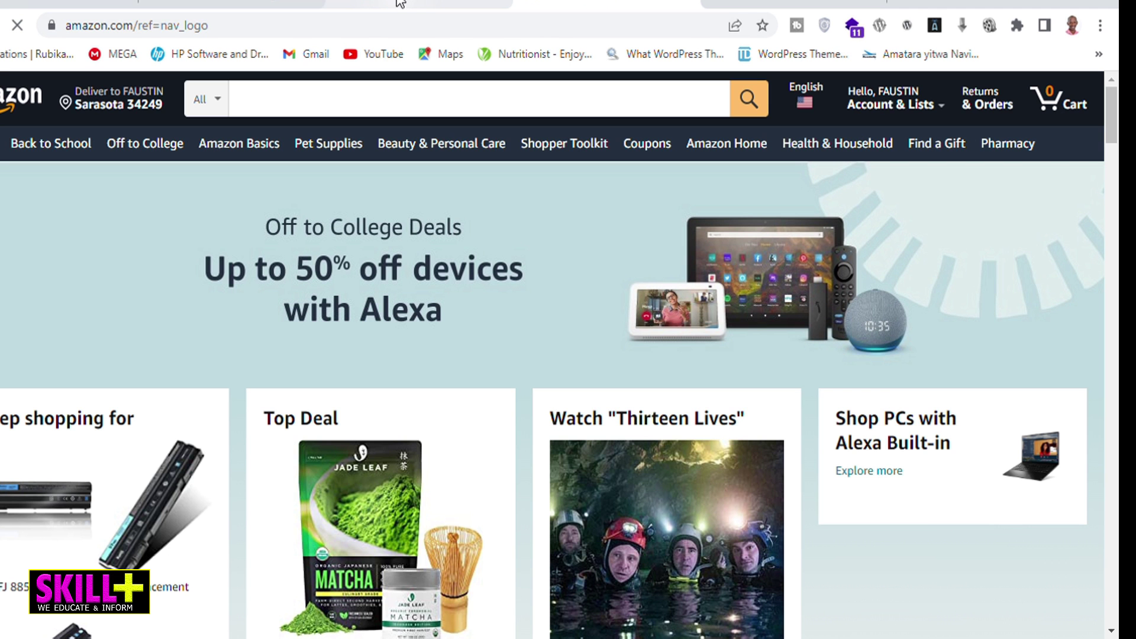
click(441, 16)
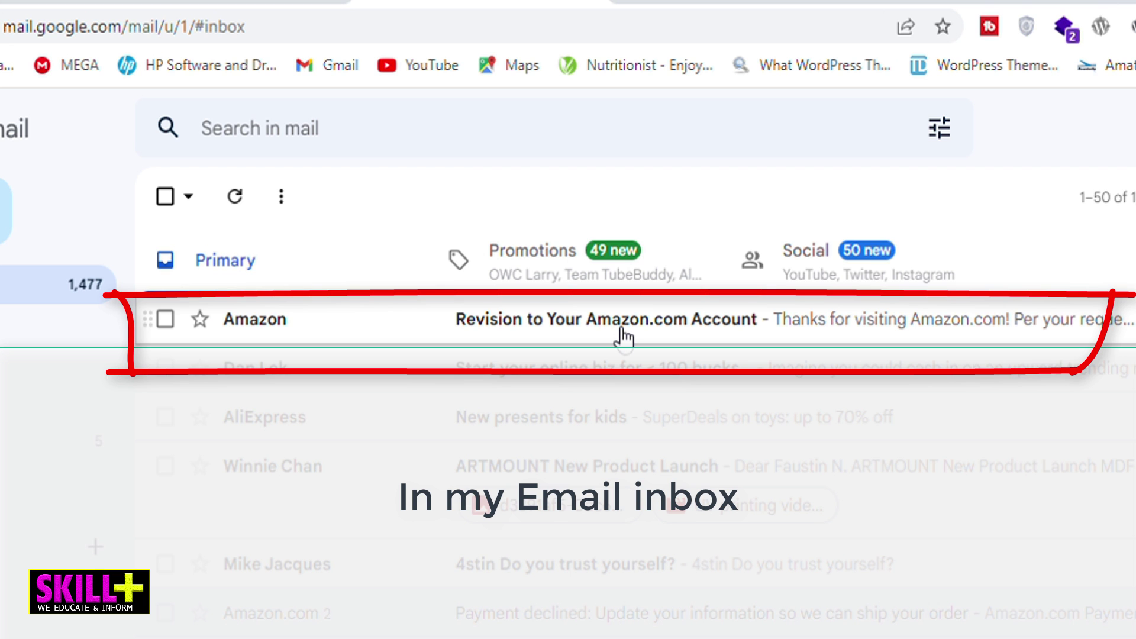
Step: Read Amazon's "Revision to Your Amazon.com Account" email in Gmail
click(486, 338)
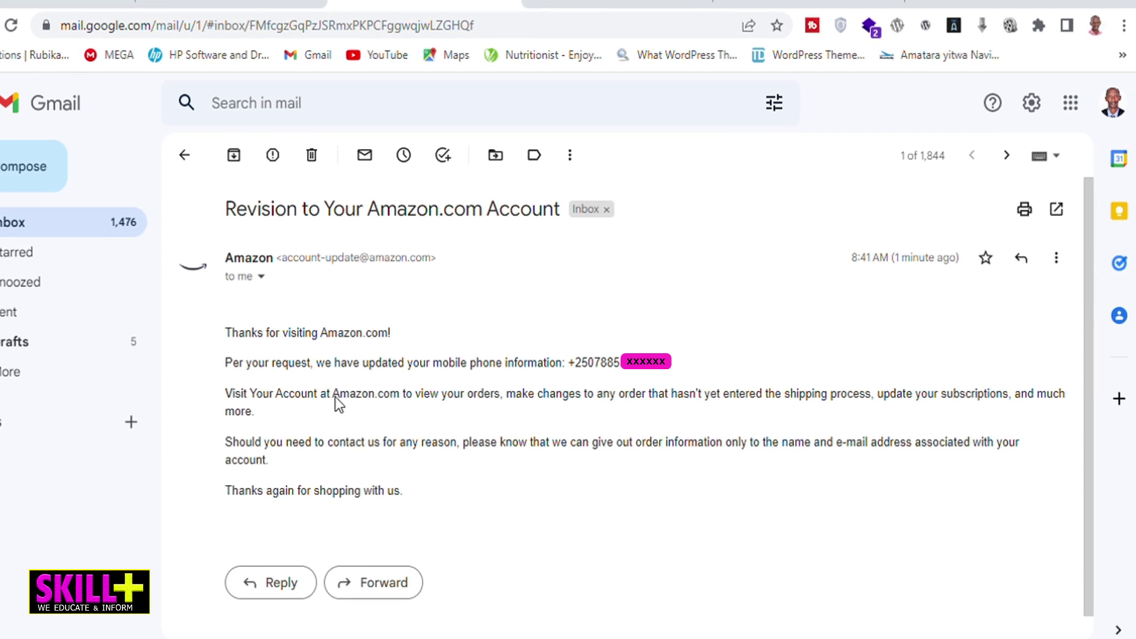